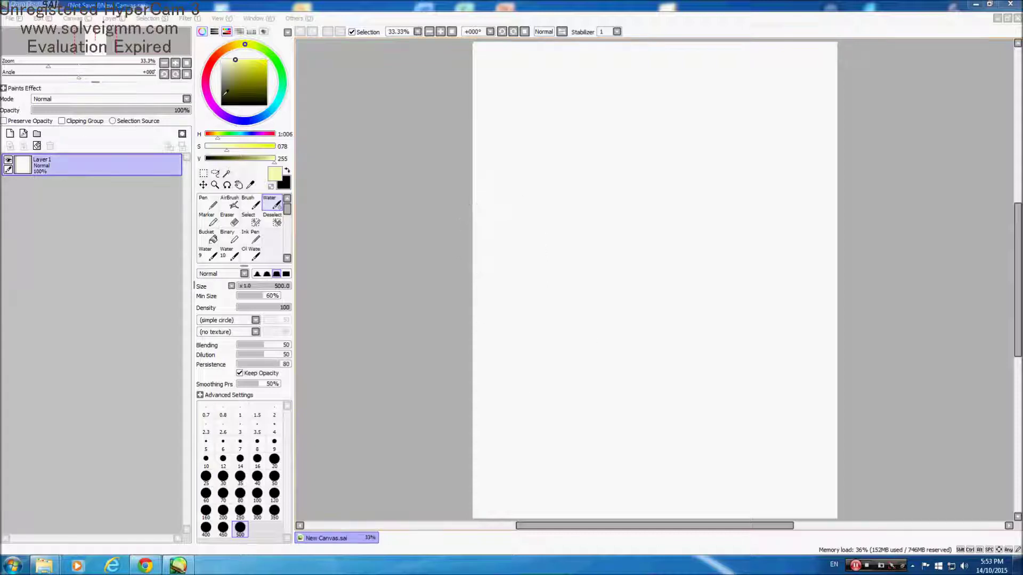
Set the drawing colour to bright green in the colour wheel.
mouse_move(249, 76)
mouse_down()
mouse_move(292, 95)
mouse_move(289, 112)
mouse_up()
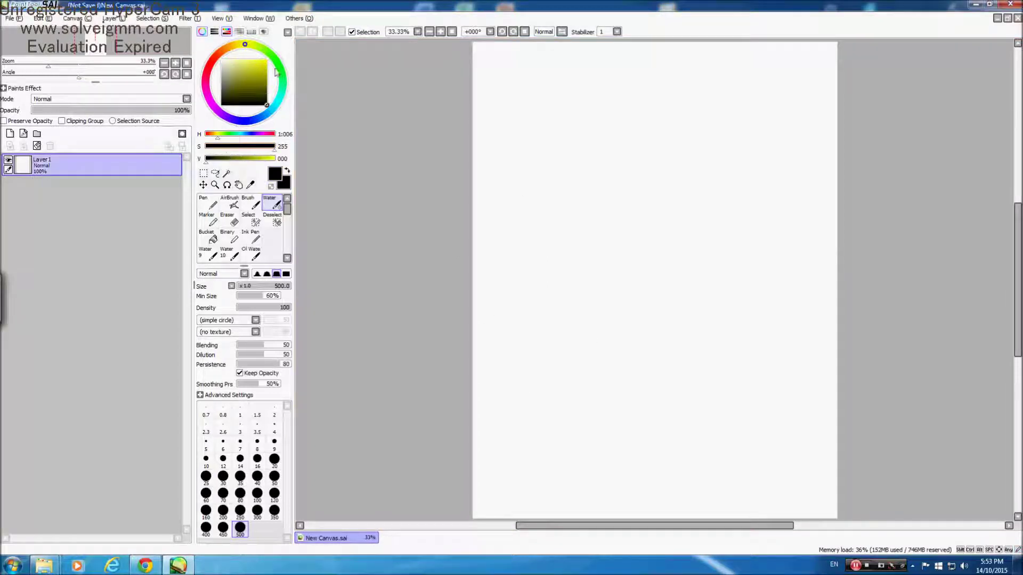
drag(276, 72, 265, 61)
click(268, 61)
Draw the first arc of the head with the Pen at size 40.
click(206, 204)
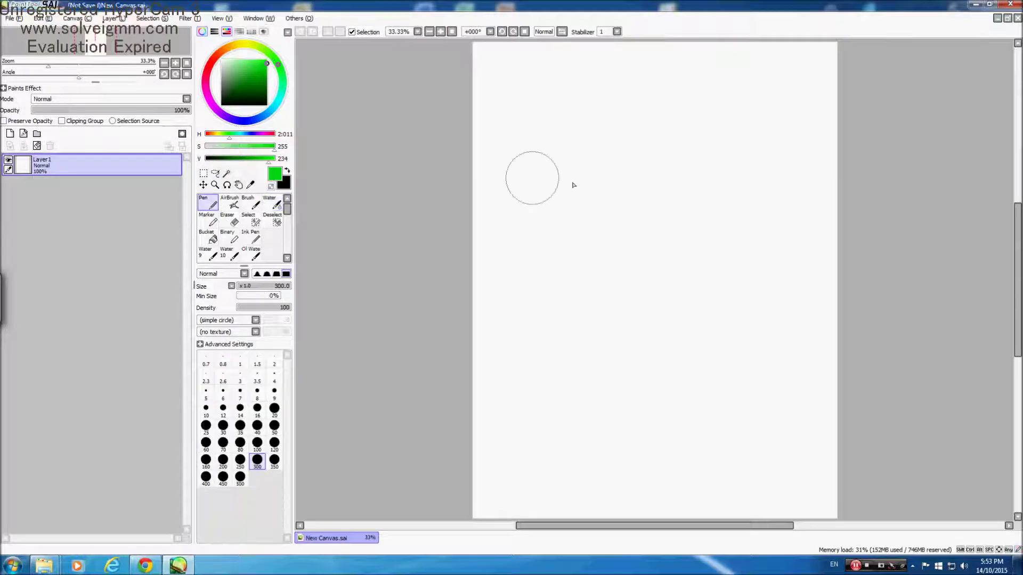
click(240, 408)
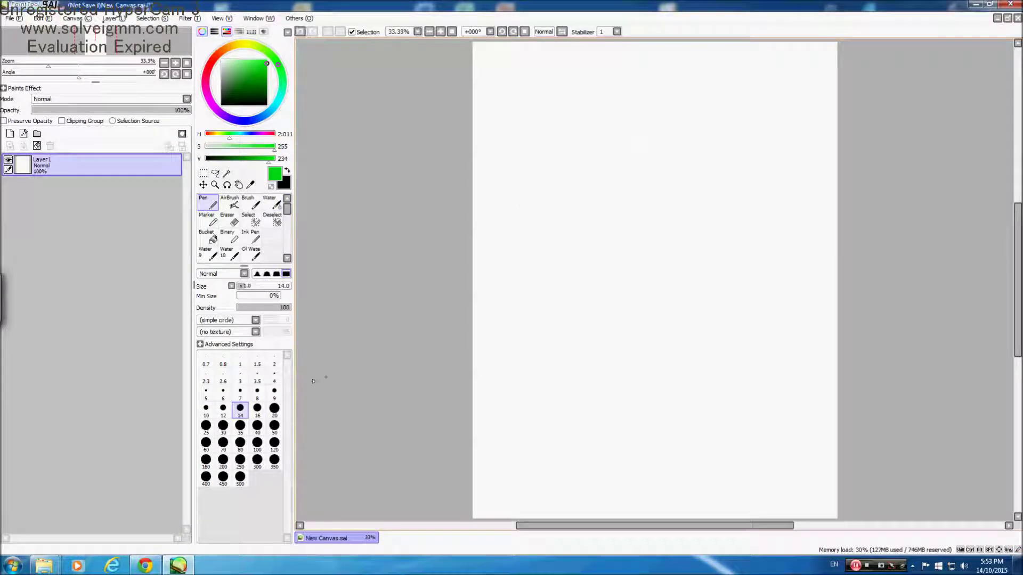
click(257, 426)
mouse_move(639, 126)
mouse_down()
mouse_move(616, 135)
mouse_move(674, 184)
mouse_move(685, 160)
mouse_move(675, 189)
mouse_move(666, 159)
mouse_move(604, 146)
mouse_move(608, 191)
mouse_up()
Sketch the head's left and right sides, hair strokes, and the jawline joining them.
drag(601, 145, 608, 202)
mouse_move(678, 190)
mouse_down()
mouse_move(685, 156)
mouse_move(679, 198)
mouse_up()
drag(678, 148, 675, 204)
mouse_move(607, 195)
mouse_down()
mouse_move(638, 226)
mouse_move(660, 218)
mouse_up()
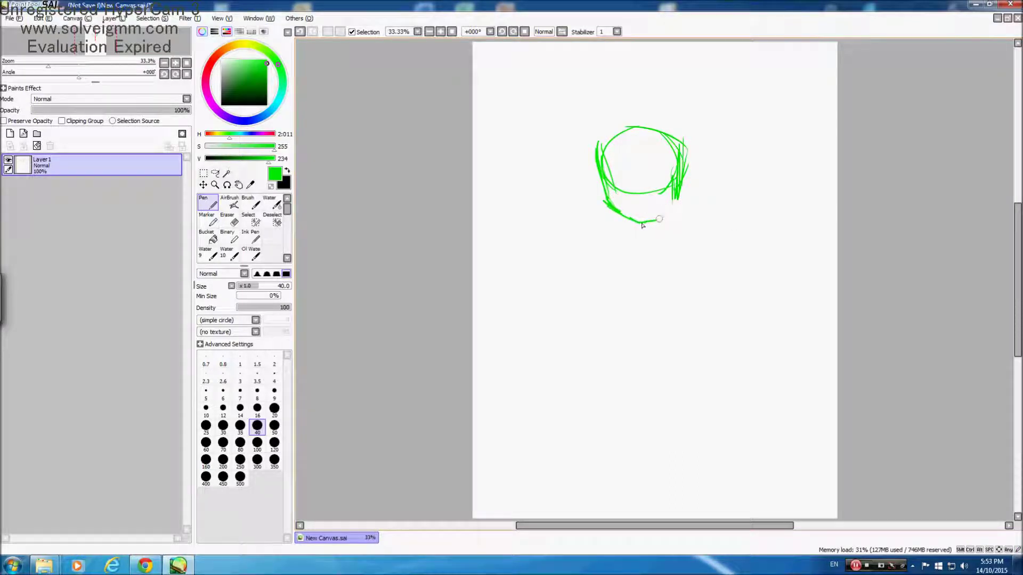
mouse_move(678, 201)
mouse_down()
mouse_move(657, 237)
mouse_move(626, 238)
mouse_move(657, 245)
mouse_move(617, 247)
mouse_move(685, 247)
mouse_move(609, 249)
mouse_up()
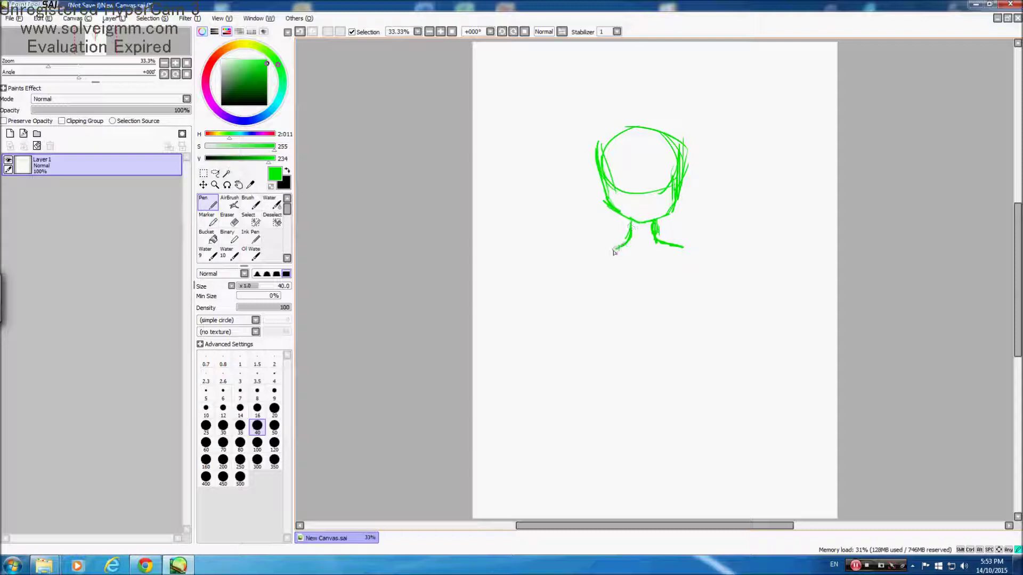
Draw the right shoulder and the arm bending down onto the hip.
mouse_move(683, 248)
mouse_down()
mouse_move(699, 251)
mouse_move(720, 304)
mouse_up()
drag(698, 252, 727, 318)
mouse_move(691, 354)
mouse_down()
mouse_move(720, 328)
mouse_move(678, 366)
mouse_up()
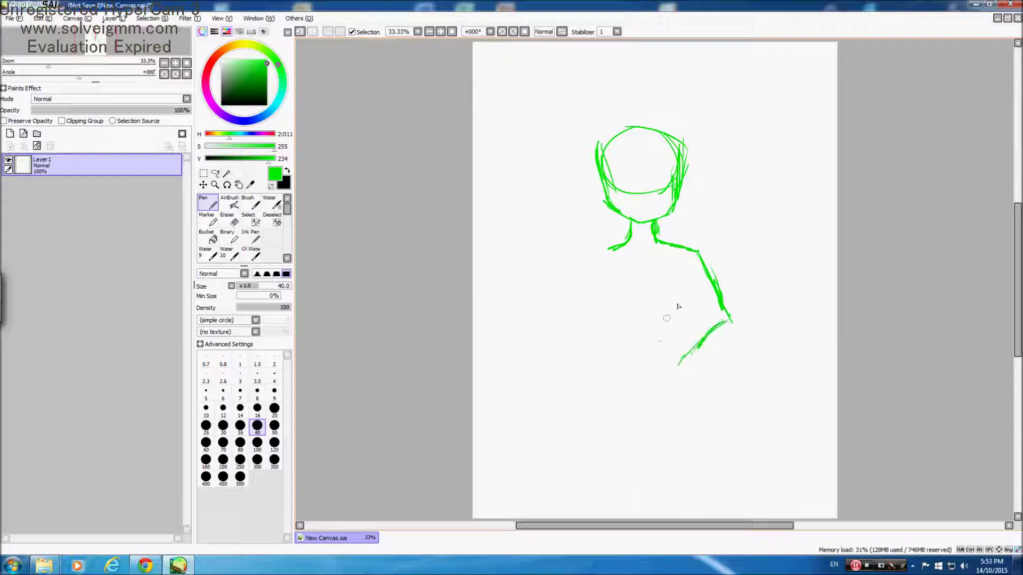
mouse_move(691, 280)
mouse_down()
mouse_move(708, 318)
mouse_move(662, 368)
mouse_move(680, 390)
mouse_move(688, 292)
mouse_move(686, 308)
mouse_move(668, 308)
mouse_move(651, 367)
mouse_up()
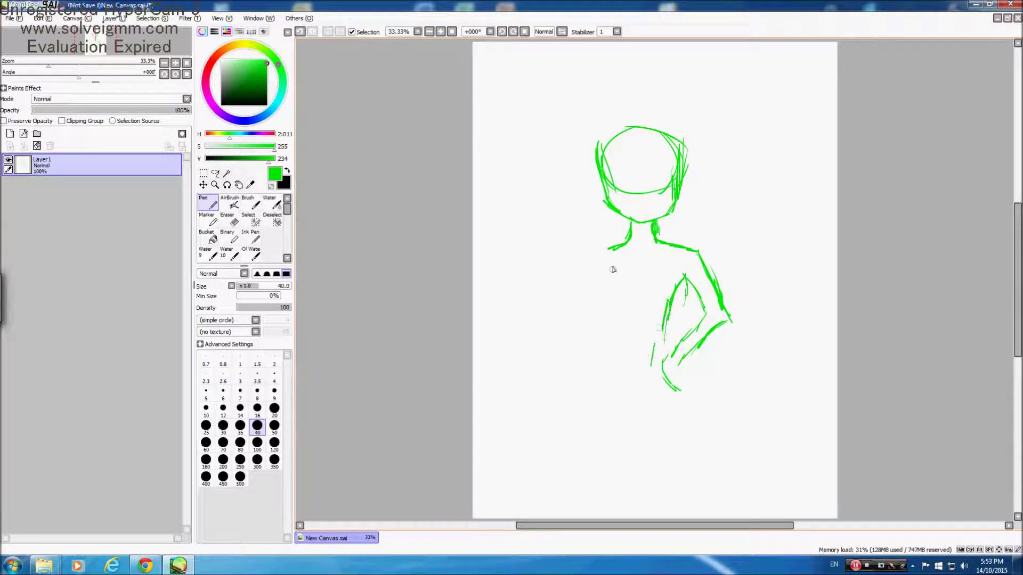
Sketch the torso's left side, left shoulder and waist strokes, and touch up the head outline.
drag(612, 266, 615, 336)
drag(610, 294, 612, 357)
drag(665, 328, 660, 369)
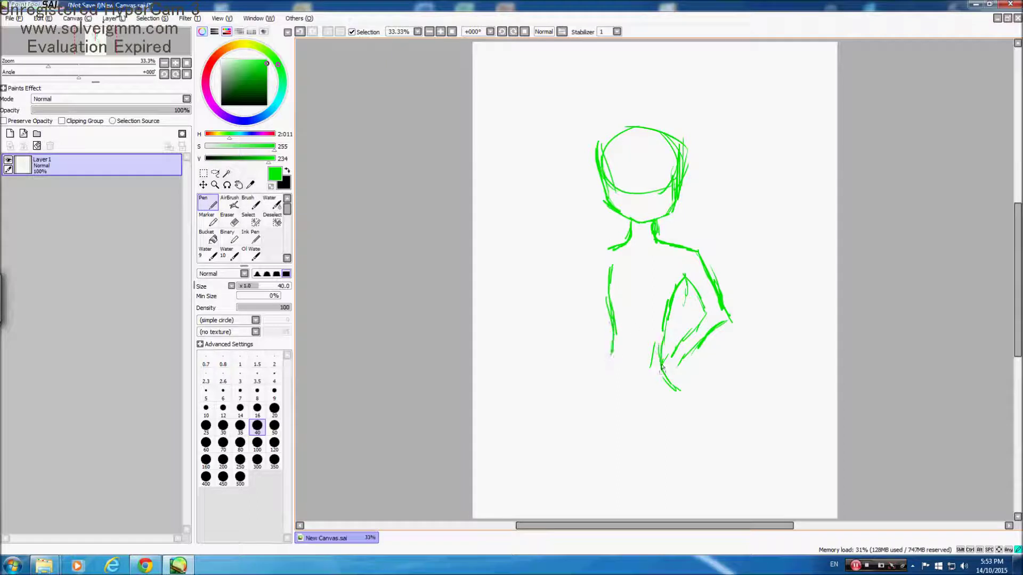
drag(613, 320, 611, 366)
drag(601, 250, 608, 354)
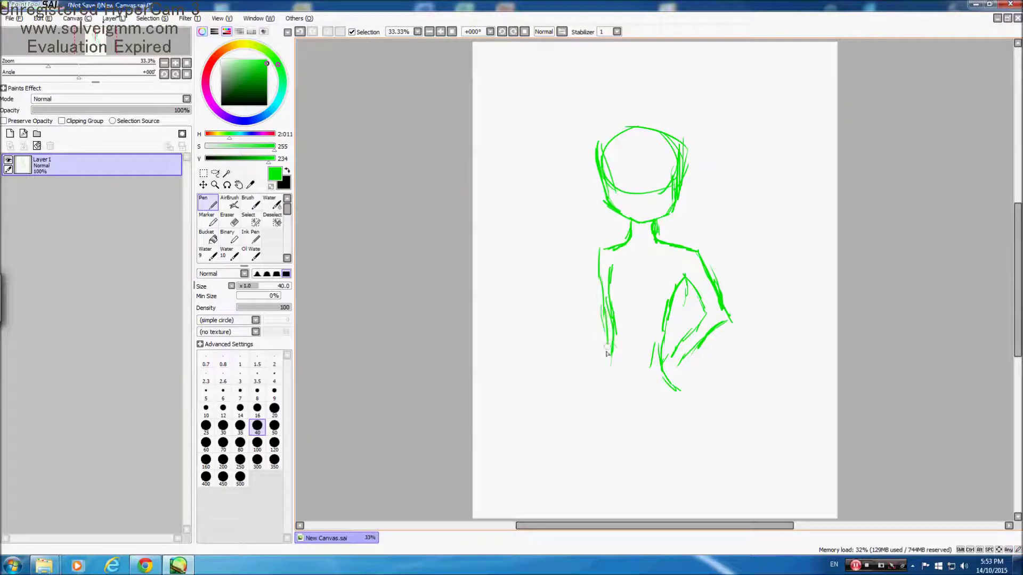
drag(611, 248, 601, 264)
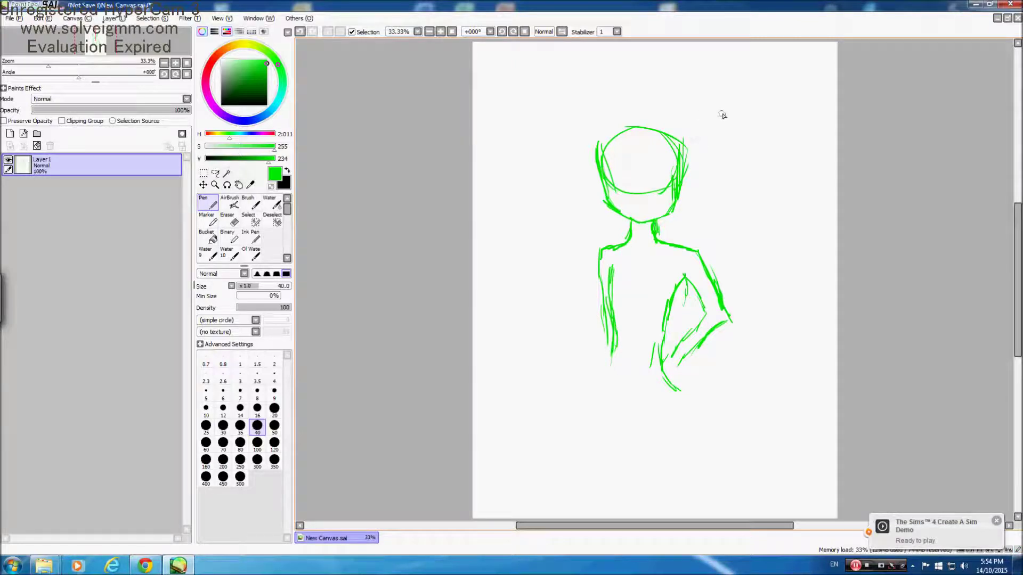
drag(597, 153, 620, 122)
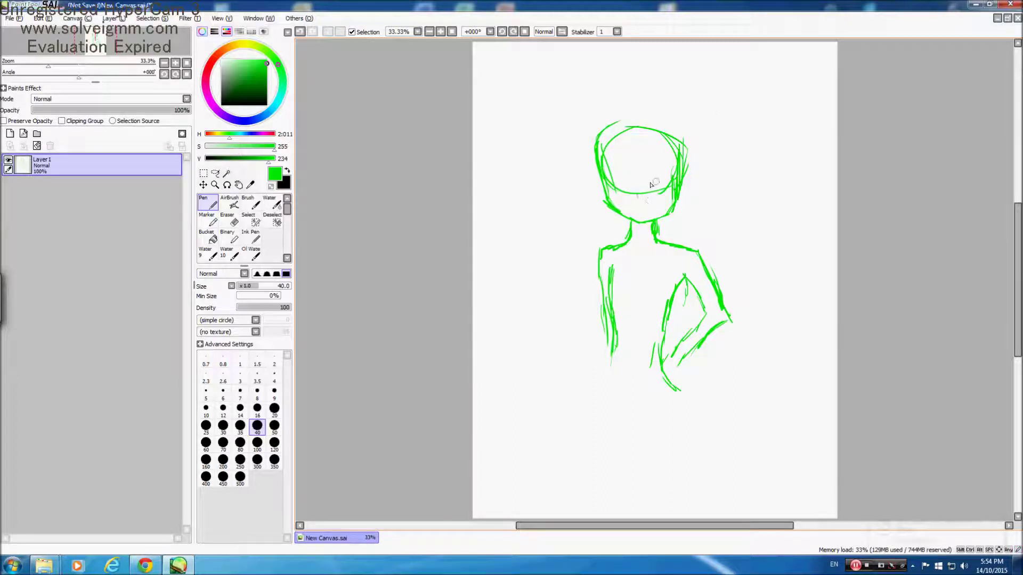
Draw round eyes and a small mouth on the face.
mouse_move(646, 177)
mouse_down()
mouse_move(676, 174)
mouse_move(611, 177)
mouse_up()
drag(636, 208, 647, 209)
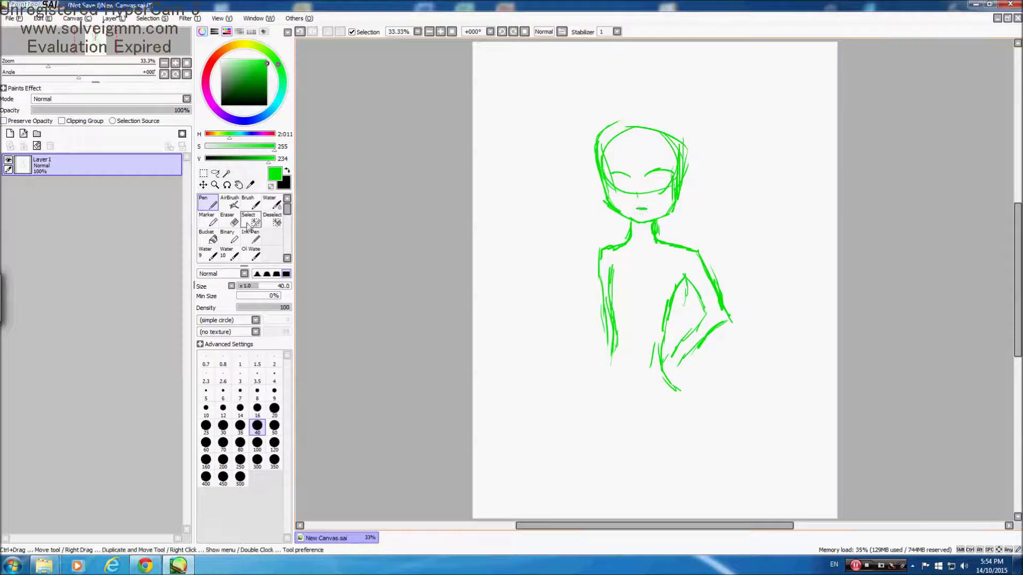
drag(649, 173, 622, 180)
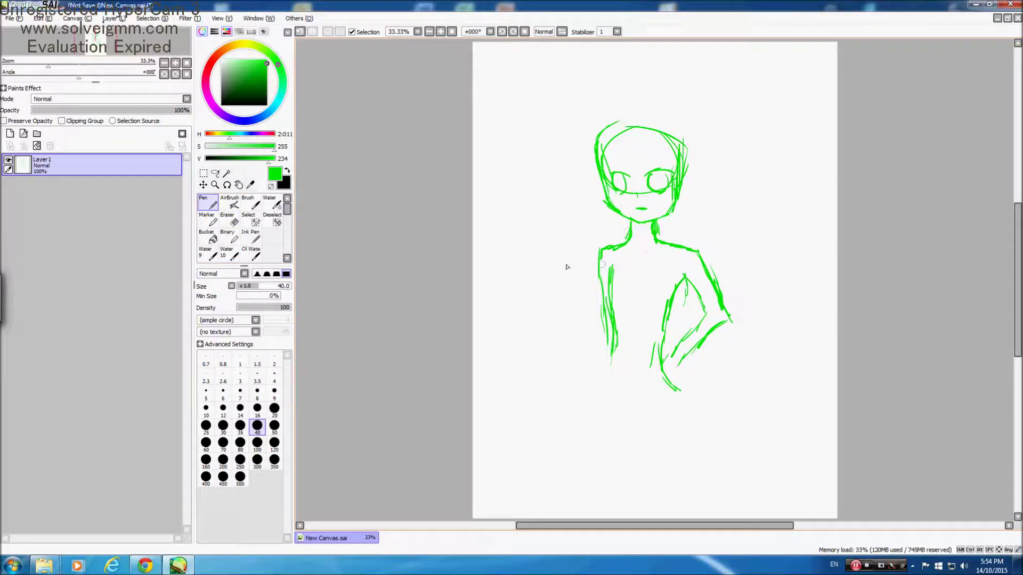
Sketch the hips and both legs down to the canvas bottom, and touch up the hip hand.
drag(612, 345, 590, 438)
drag(673, 391, 642, 519)
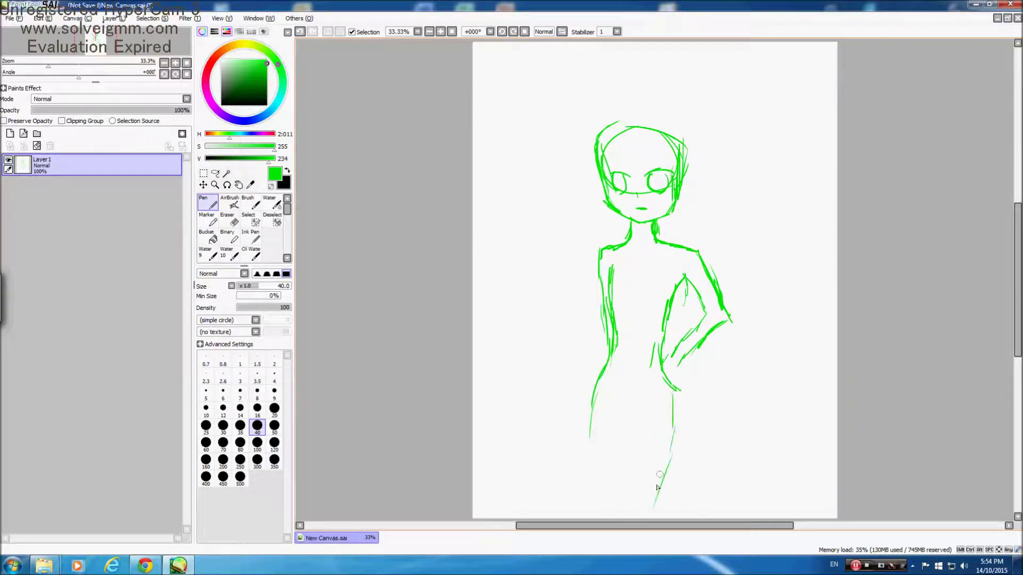
drag(632, 412, 622, 508)
drag(632, 414, 610, 519)
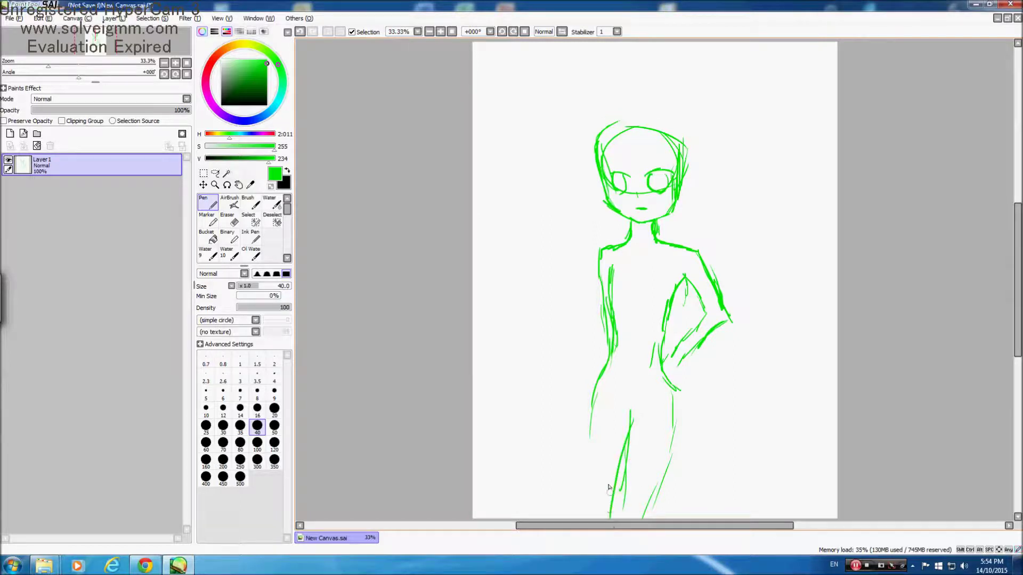
drag(587, 421, 608, 506)
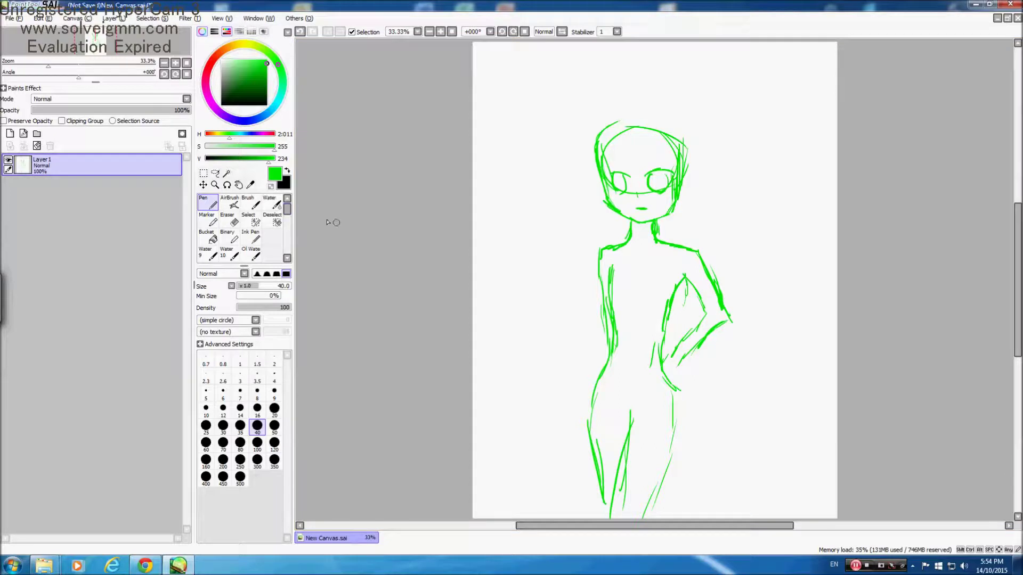
mouse_move(673, 365)
mouse_down()
mouse_move(692, 374)
mouse_move(680, 393)
mouse_up()
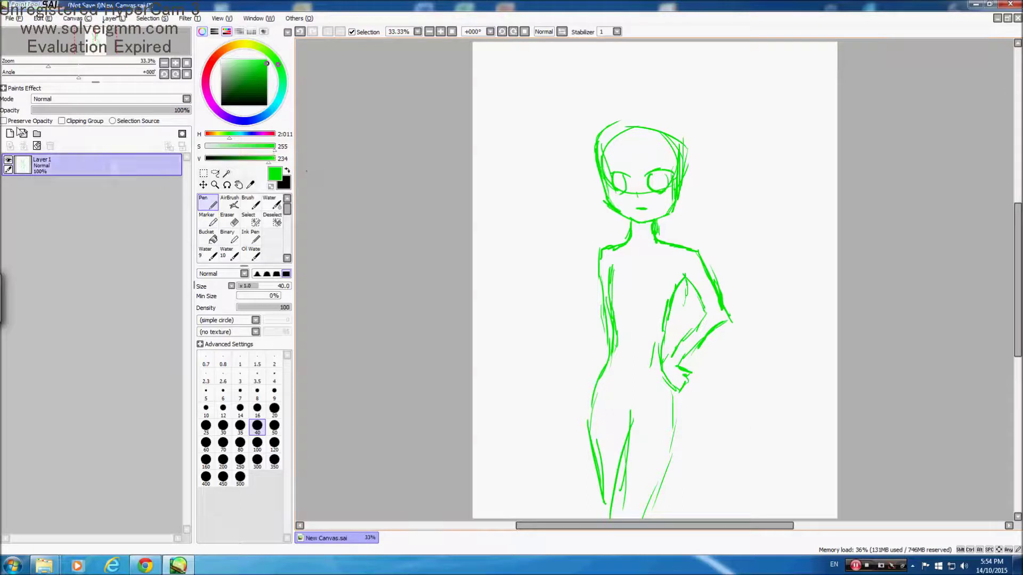
Add Layer 2 and a Linework1 layer, with black as the drawing colour.
click(10, 134)
click(225, 104)
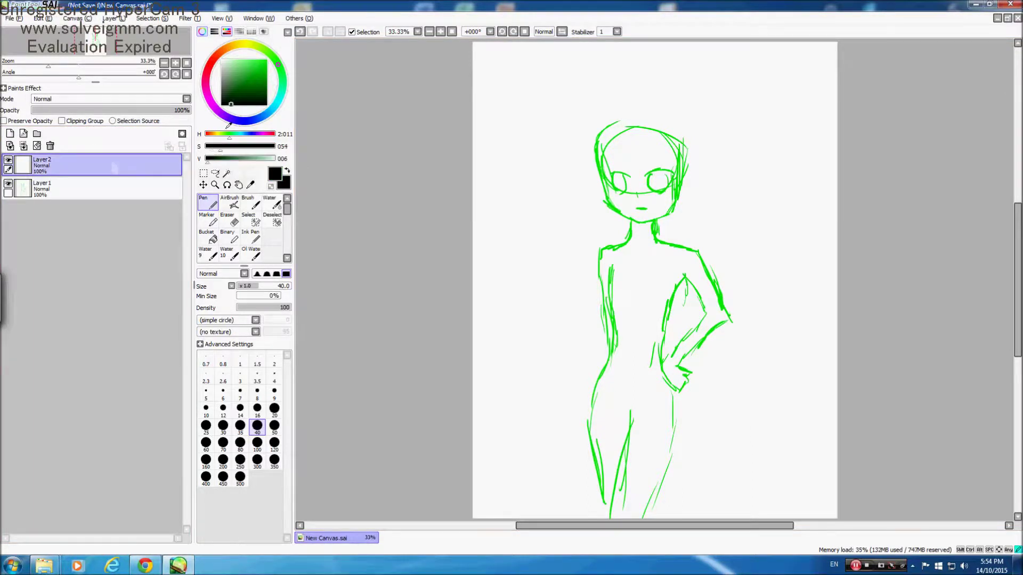
click(24, 134)
mouse_move(58, 166)
mouse_down()
mouse_move(90, 195)
mouse_move(89, 164)
mouse_up()
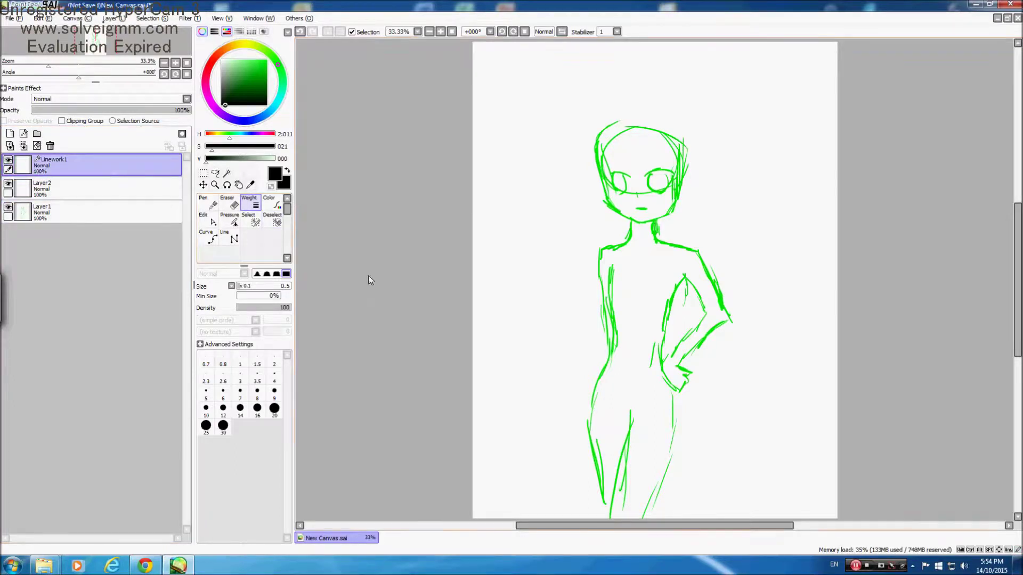
Choose the Curve tool, undo the stray head stroke, and set line width 9.
click(211, 239)
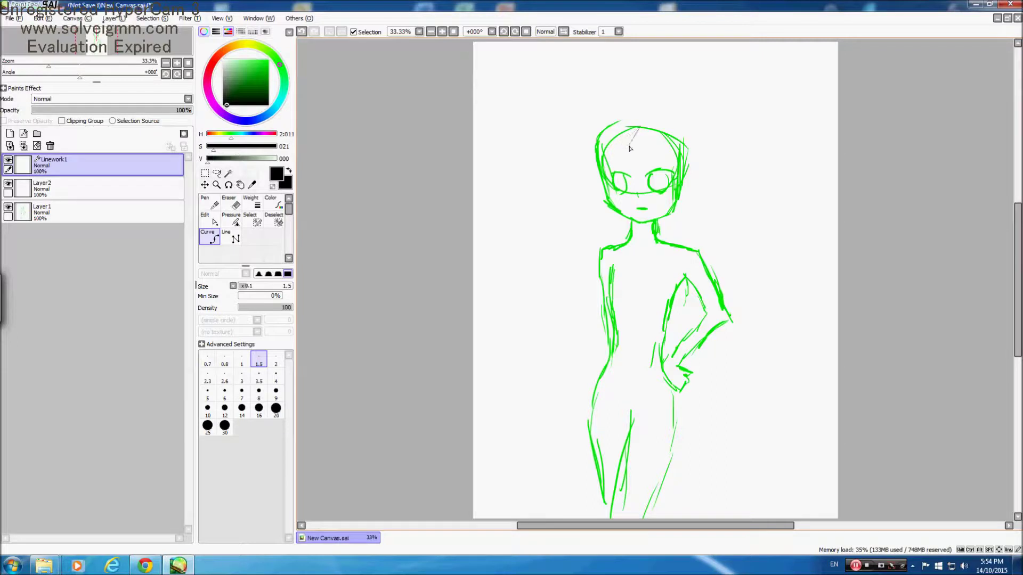
key(ctrl+z)
click(261, 378)
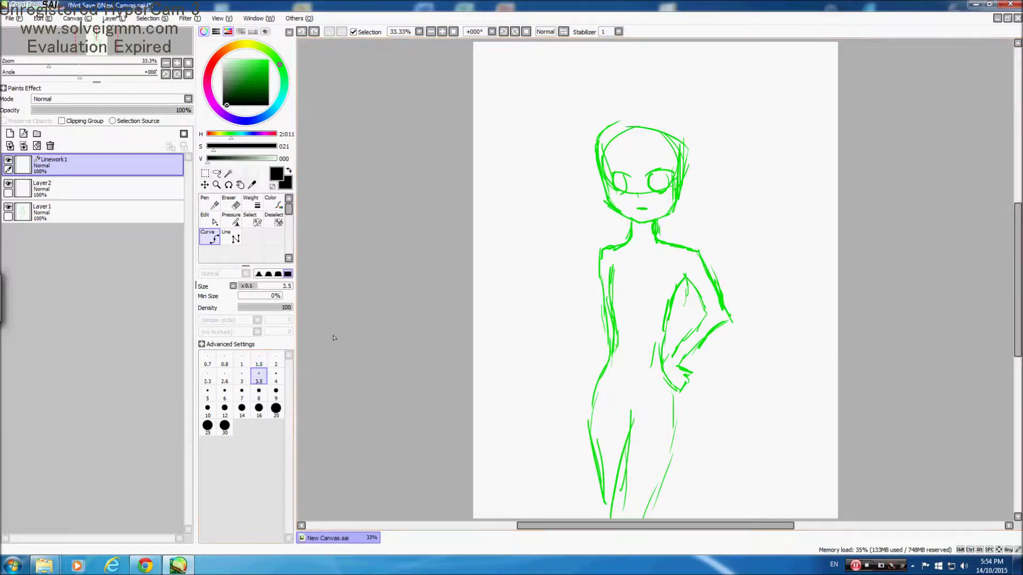
click(276, 392)
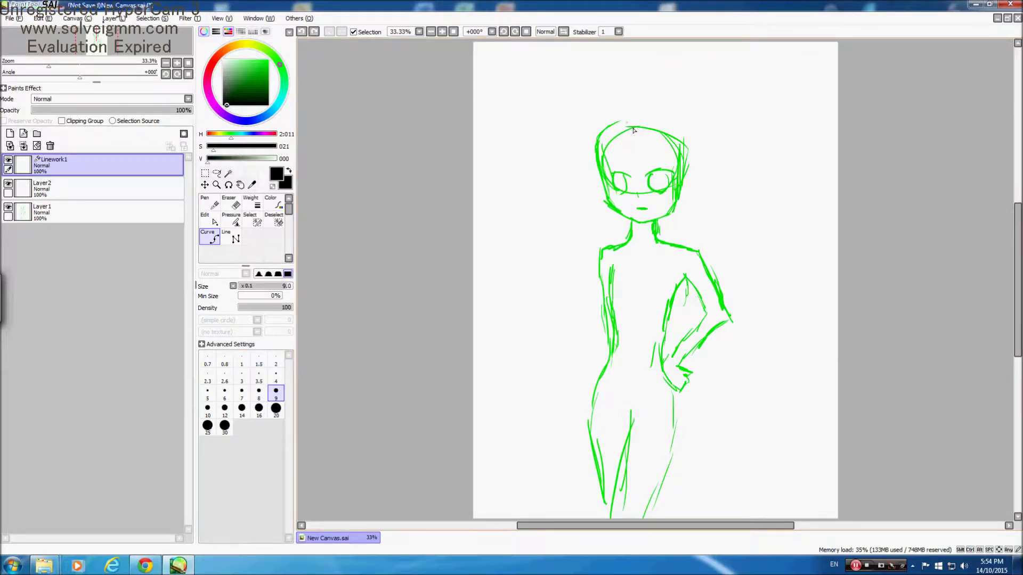